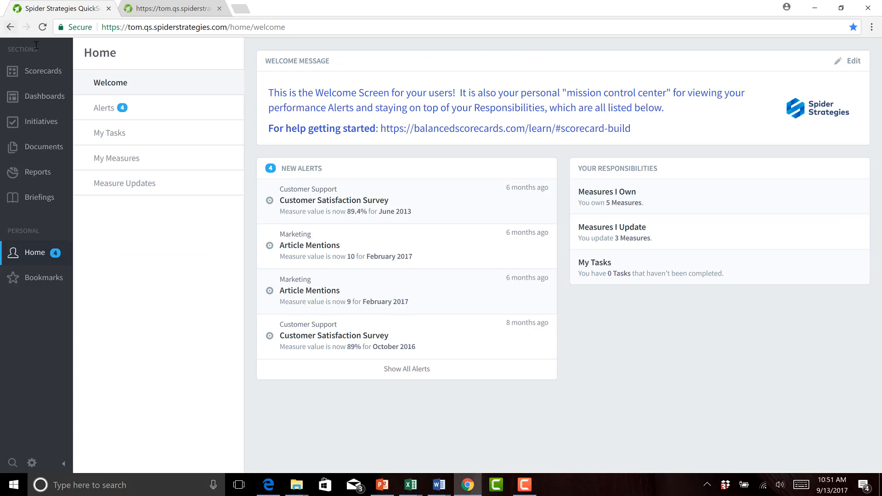
Open the scorecard of the BSC_One Time Period_Measures and Thresholds organization
{"action": "left_click", "coordinate": [42, 75]}
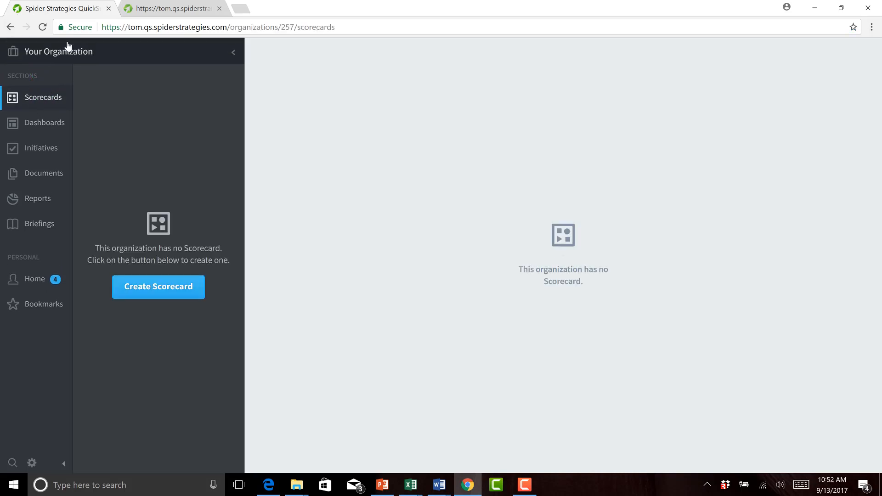
{"action": "left_click", "coordinate": [121, 52]}
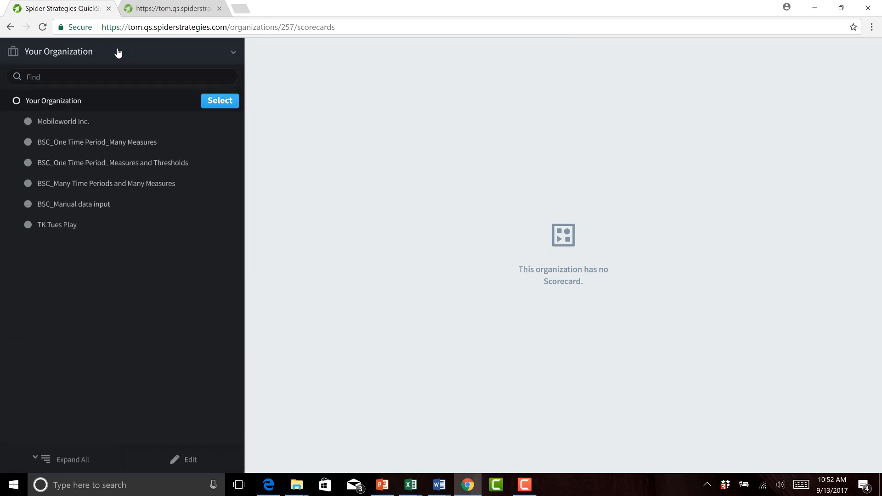
{"action": "left_click", "coordinate": [113, 166]}
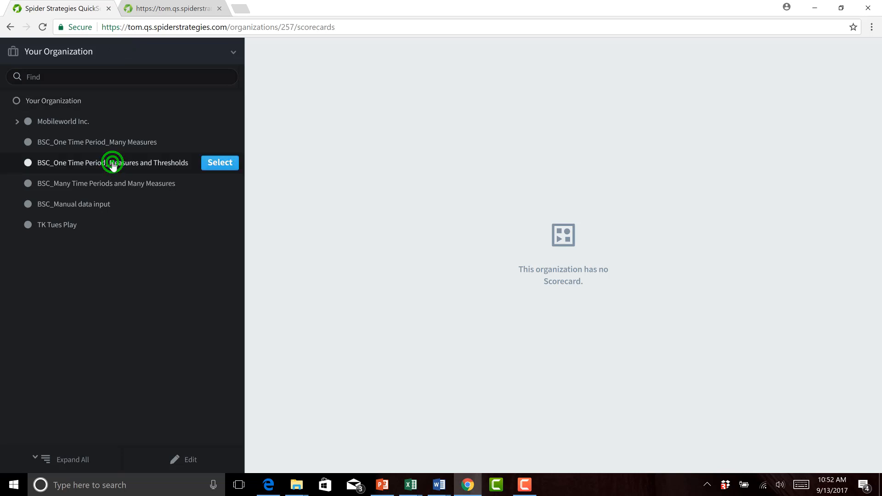
{"action": "left_click", "coordinate": [220, 164]}
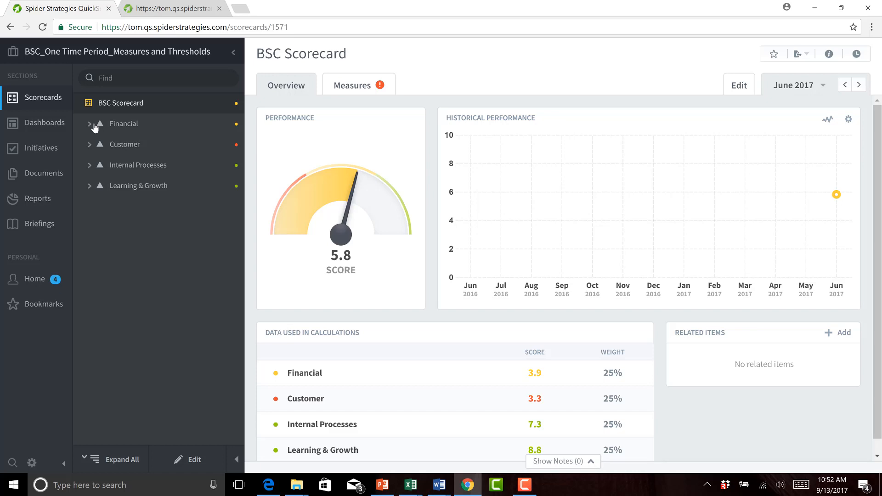
Expand the Financial, Customer, Internal Processes and Learning & Growth perspectives of the BSC Scorecard, plus objective 1.1
{"action": "left_click", "coordinate": [115, 105]}
{"action": "left_click", "coordinate": [90, 125]}
{"action": "left_click", "coordinate": [89, 185]}
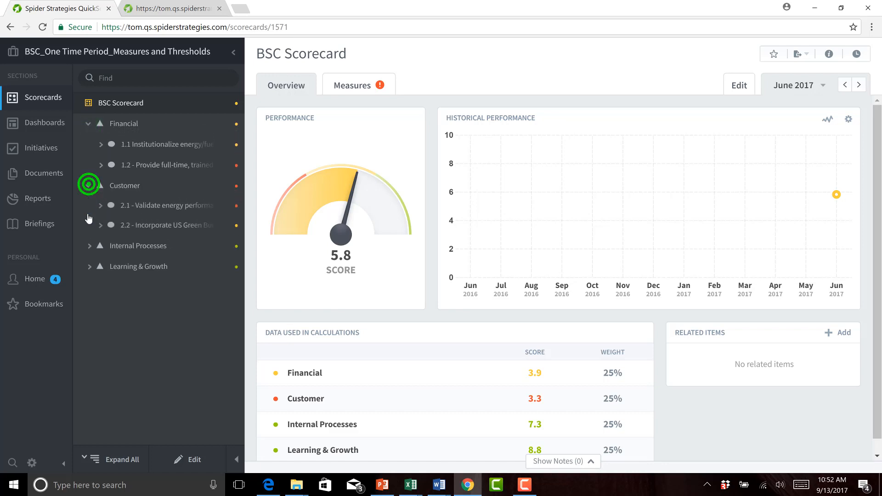
{"action": "left_click", "coordinate": [89, 247]}
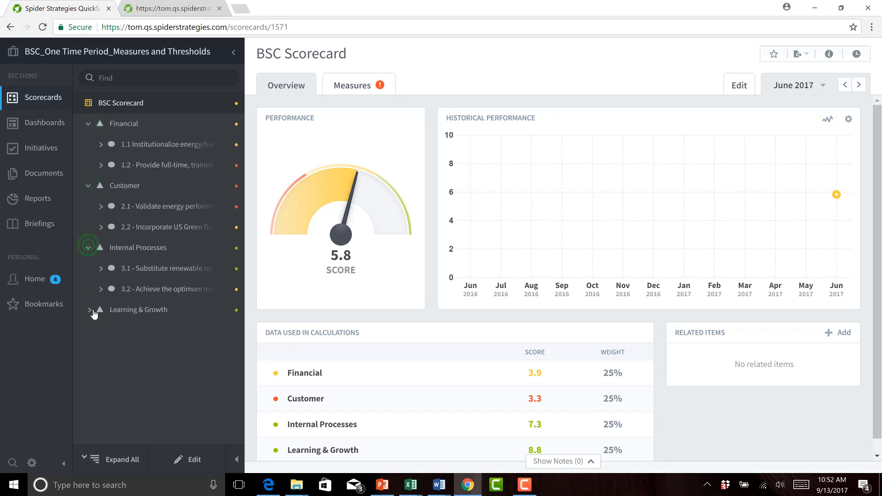
{"action": "left_click", "coordinate": [91, 311]}
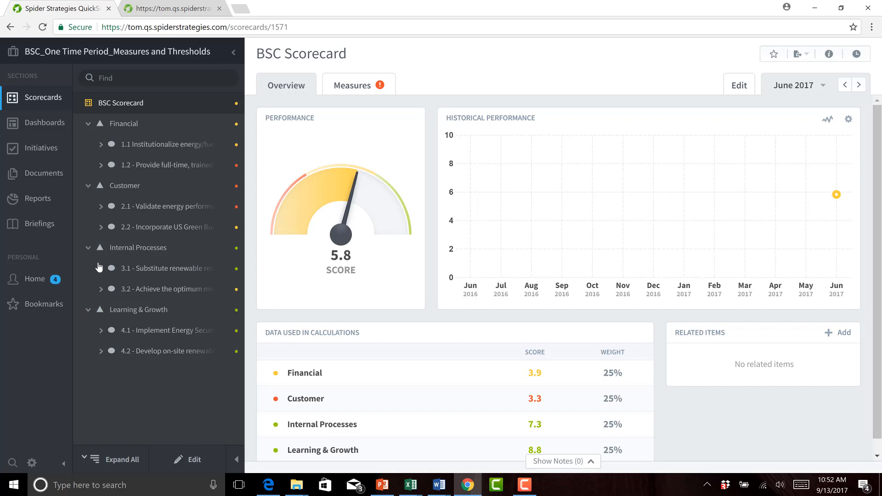
{"action": "left_click", "coordinate": [101, 146]}
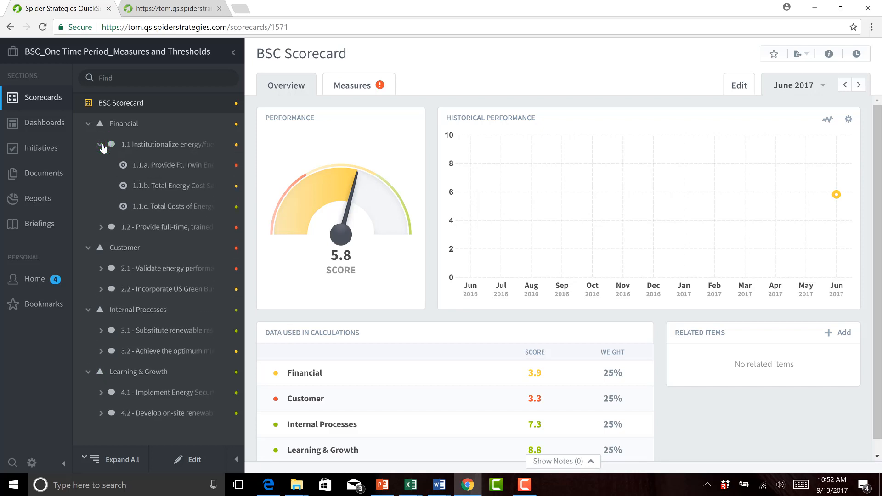
Examine performance of measures 1.1.a and 1.1.b, objective 1.1, the Financial perspective and the overall BSC Scorecard
{"action": "left_click", "coordinate": [162, 168]}
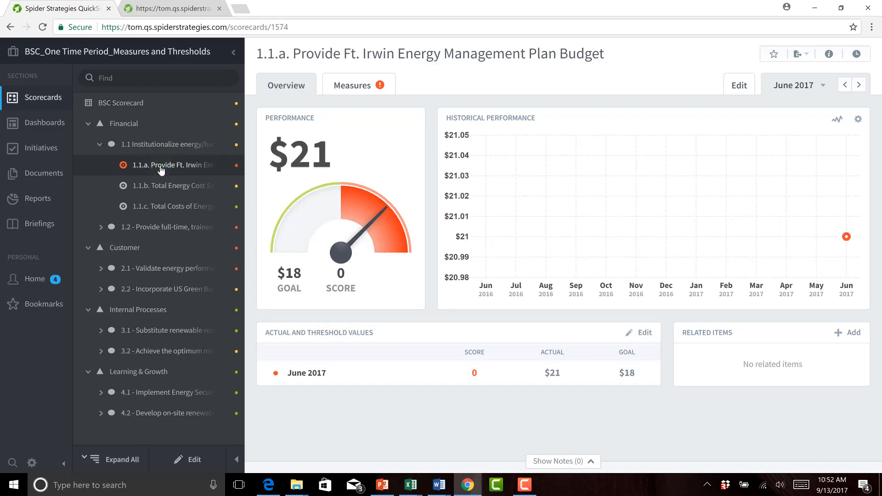
{"action": "left_click", "coordinate": [159, 186]}
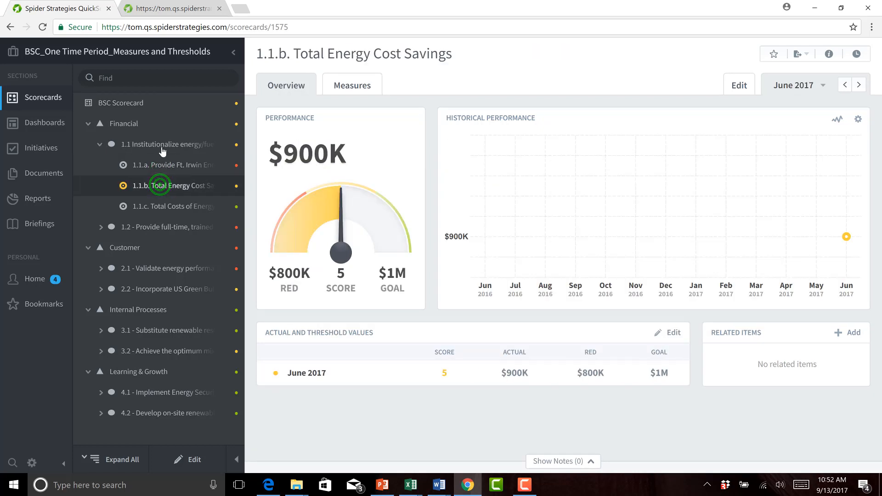
{"action": "left_click", "coordinate": [162, 146]}
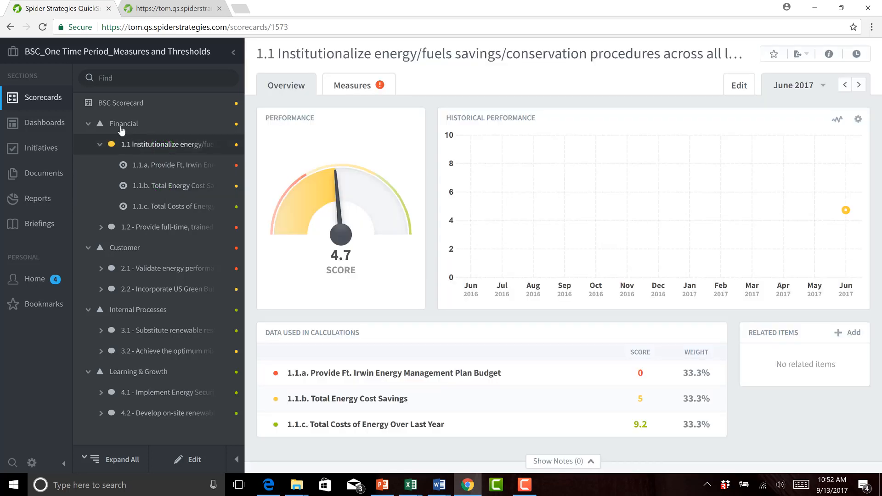
{"action": "left_click", "coordinate": [121, 128]}
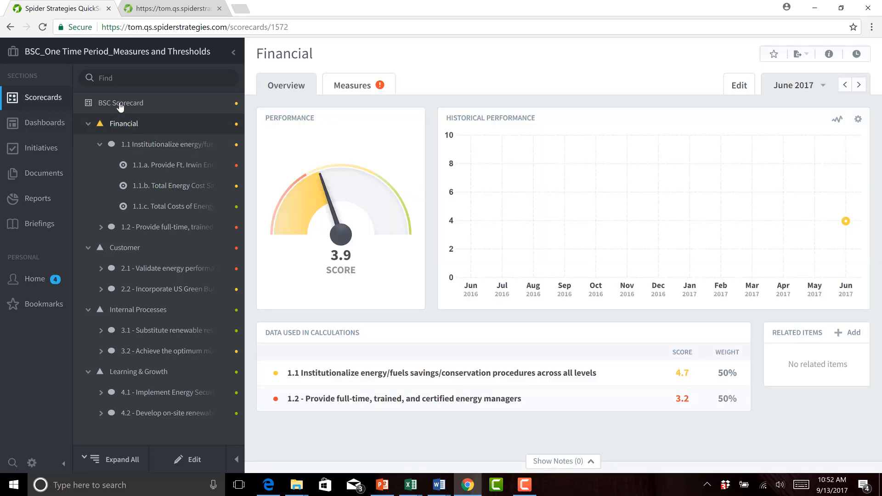
{"action": "left_click", "coordinate": [120, 105]}
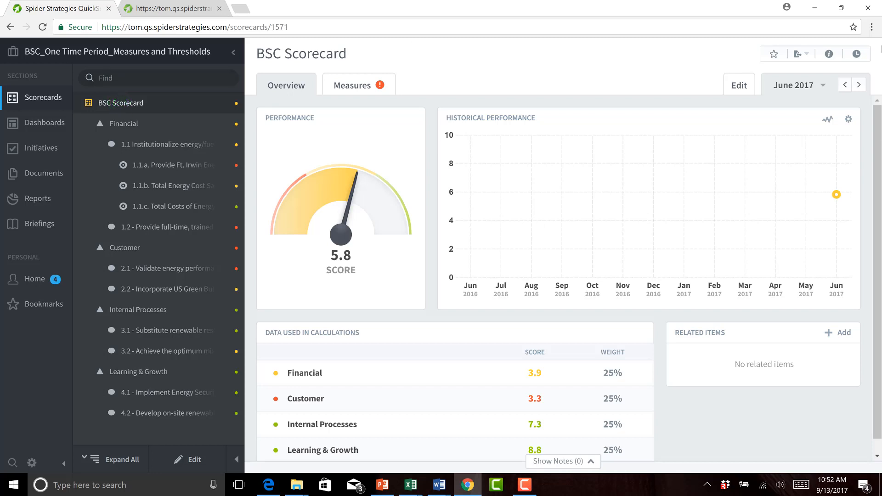
Advance the reporting period to August 2017, keeping the top-level BSC Scorecard selected
{"action": "left_click", "coordinate": [859, 85]}
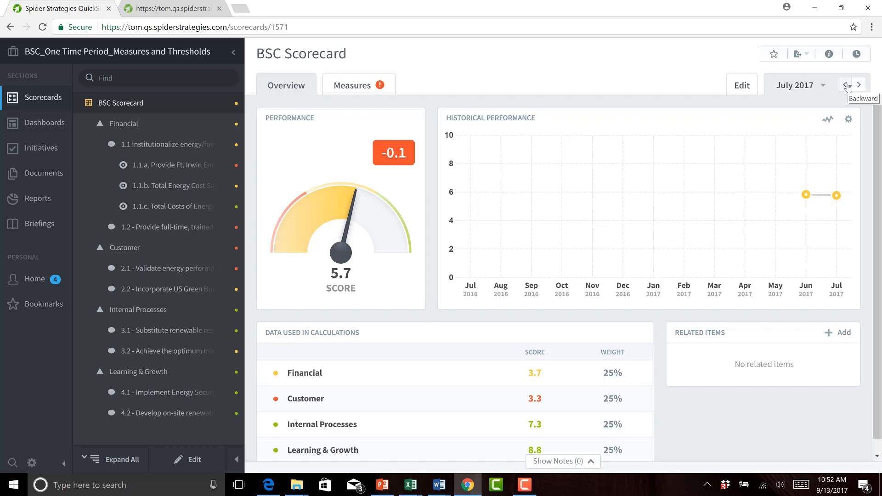
{"action": "left_click", "coordinate": [858, 85]}
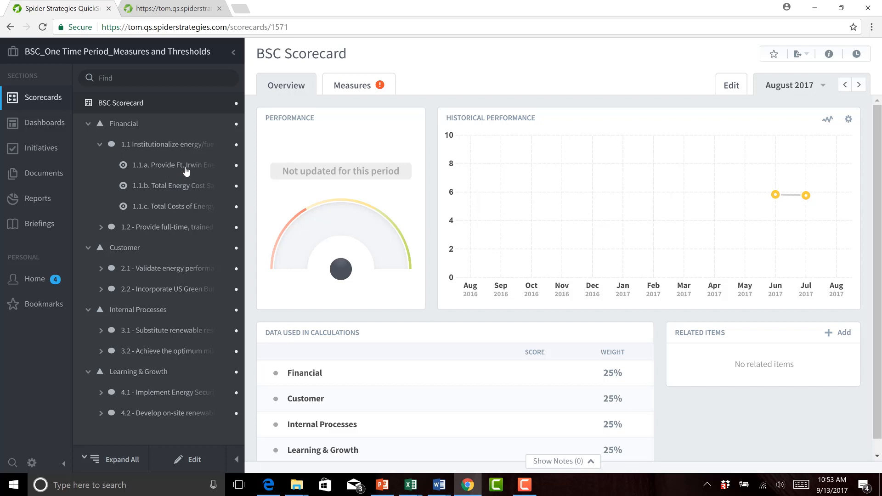
{"action": "left_click", "coordinate": [128, 105]}
{"action": "left_click", "coordinate": [125, 103]}
Show the scorecard's measures table with only measure names by hiding ID, Actual Value, Score and Goal
{"action": "left_click", "coordinate": [361, 91]}
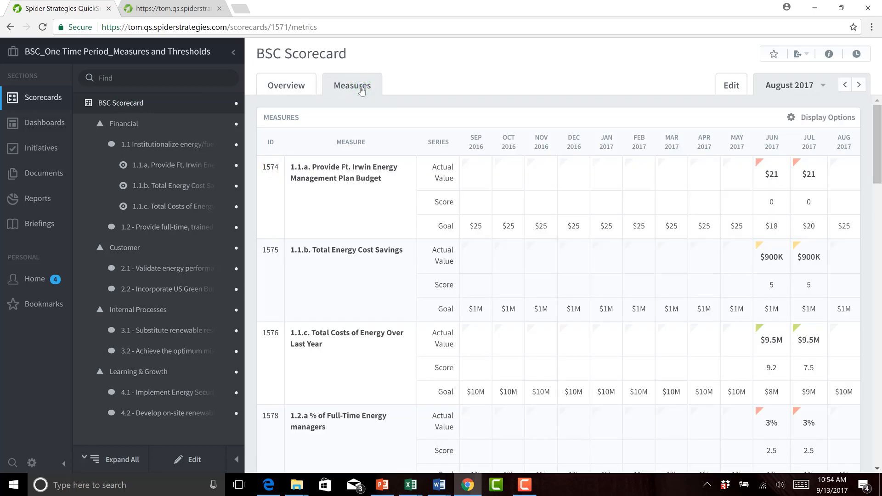
{"action": "scroll", "coordinate": [363, 170], "scroll_direction": "down", "scroll_amount": 10}
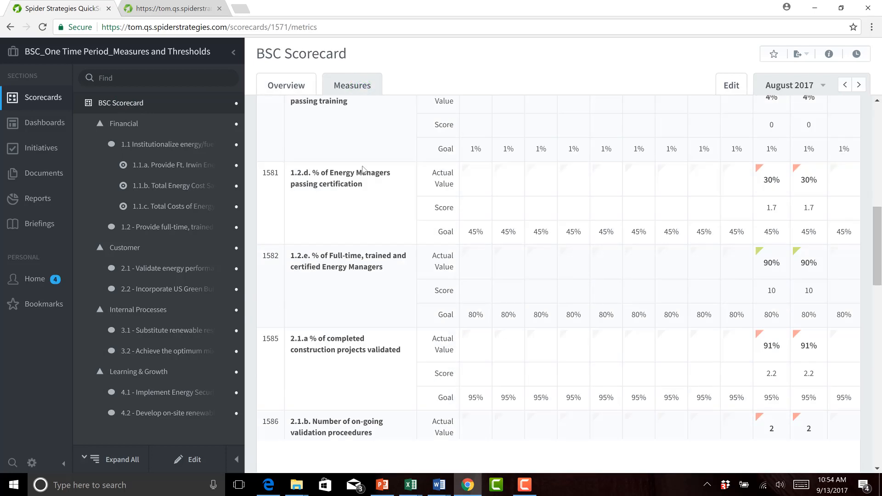
{"action": "scroll", "coordinate": [363, 170], "scroll_direction": "down", "scroll_amount": 18}
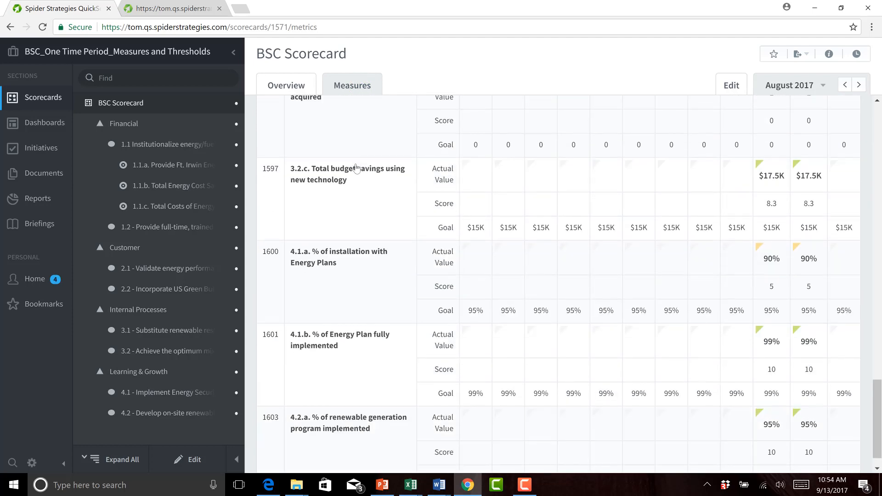
{"action": "scroll", "coordinate": [357, 168], "scroll_direction": "up", "scroll_amount": 20}
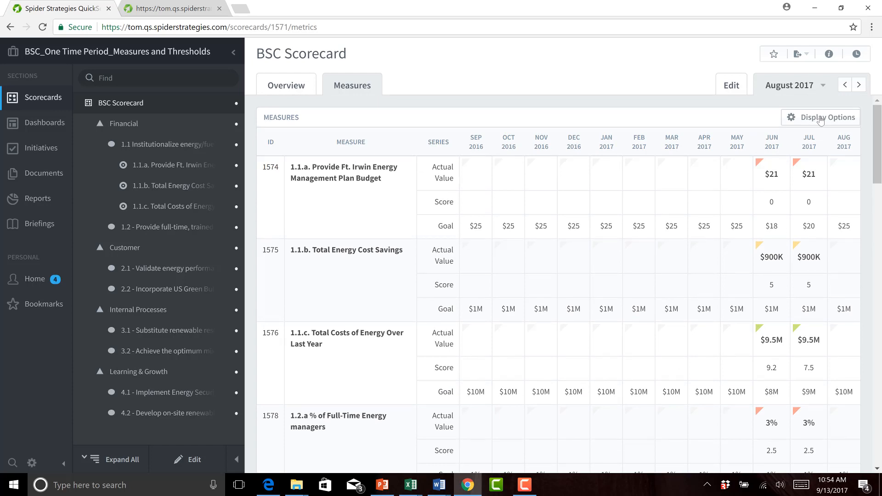
{"action": "left_click", "coordinate": [821, 118]}
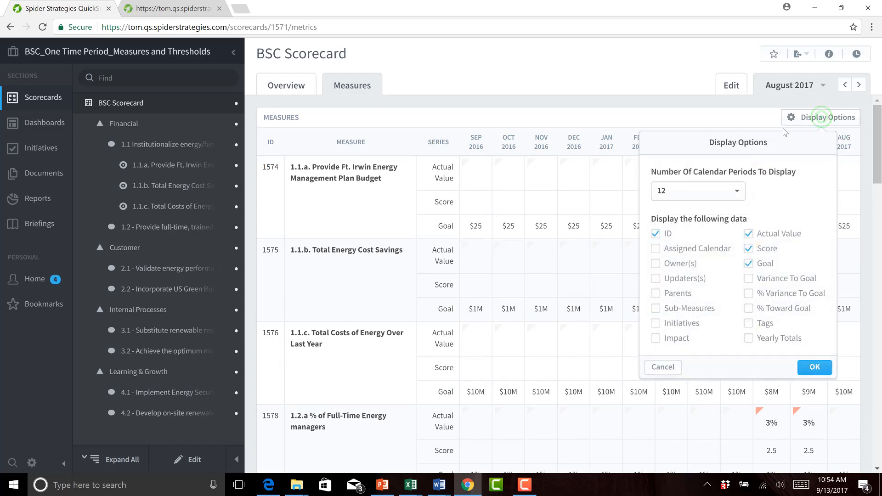
{"action": "left_click", "coordinate": [657, 234]}
{"action": "left_click", "coordinate": [751, 234]}
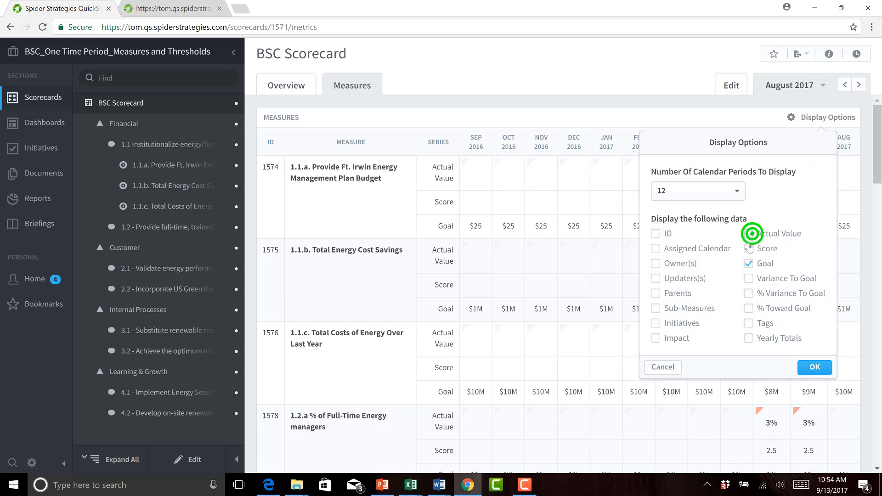
{"action": "left_click", "coordinate": [748, 248]}
{"action": "left_click", "coordinate": [749, 263]}
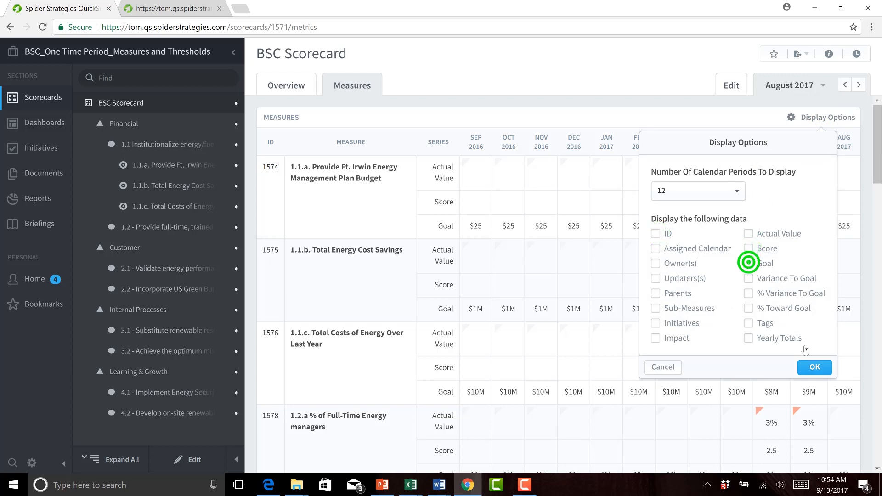
{"action": "left_click", "coordinate": [814, 366]}
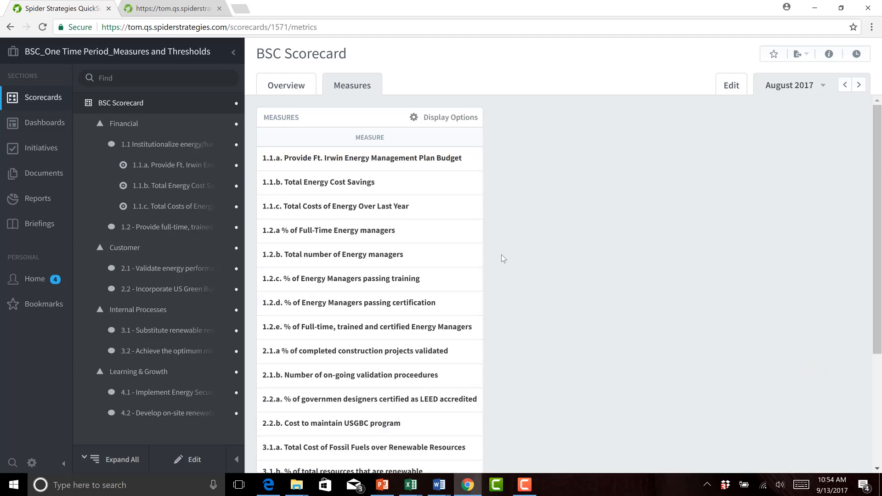
Export the measure names list to Excel, then open BSC Scorecard (1).xlsx and enable editing
{"action": "scroll", "coordinate": [502, 255], "scroll_direction": "down", "scroll_amount": 4}
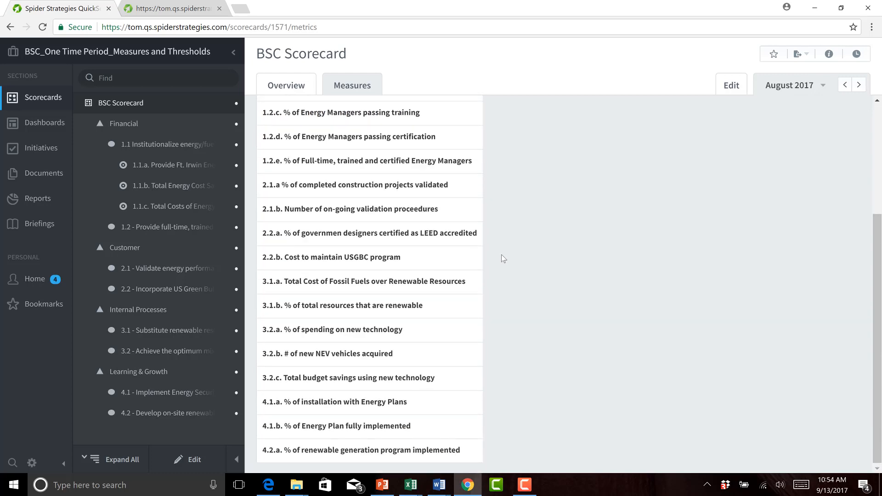
{"action": "scroll", "coordinate": [502, 256], "scroll_direction": "up", "scroll_amount": 4}
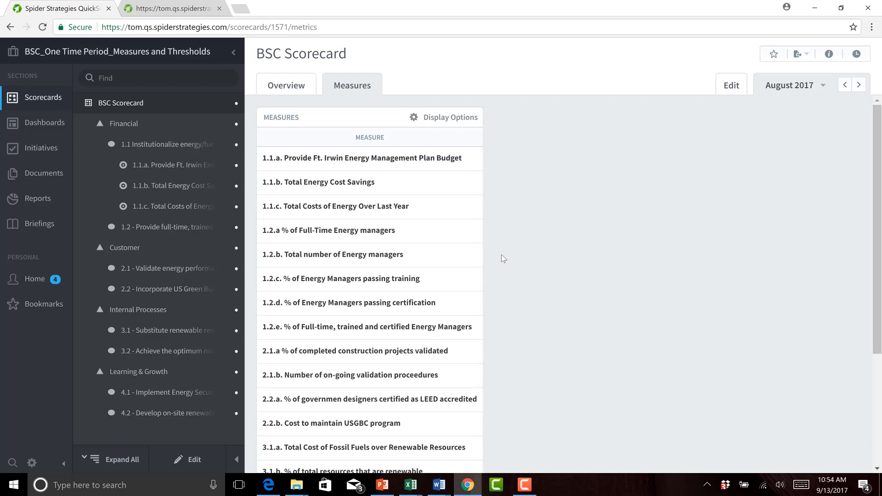
{"action": "left_click", "coordinate": [798, 55]}
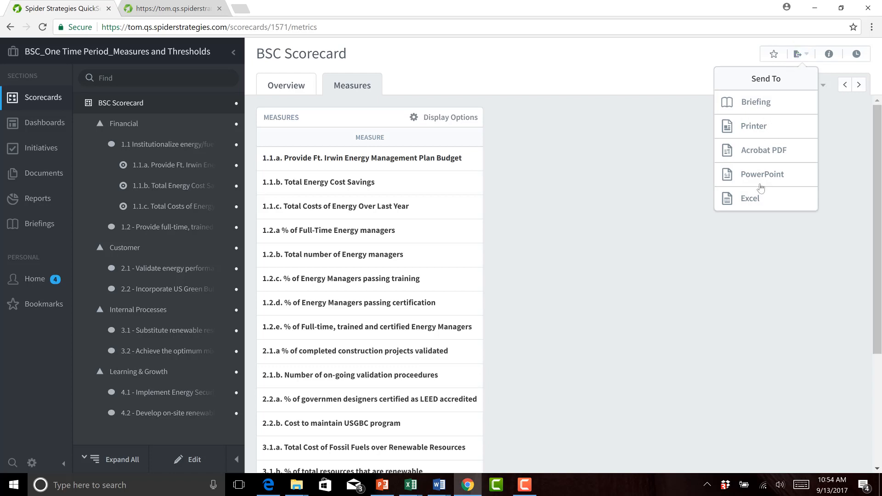
{"action": "left_click", "coordinate": [754, 196]}
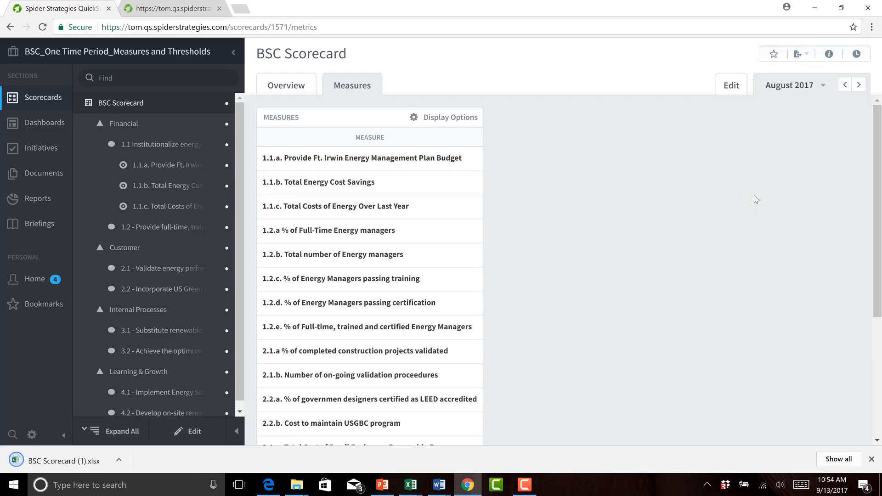
{"action": "left_click", "coordinate": [53, 462]}
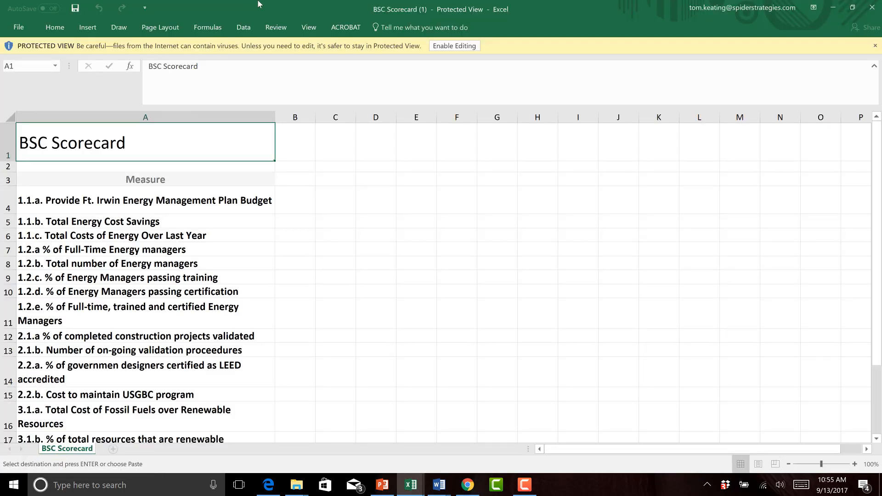
{"action": "left_click", "coordinate": [458, 46]}
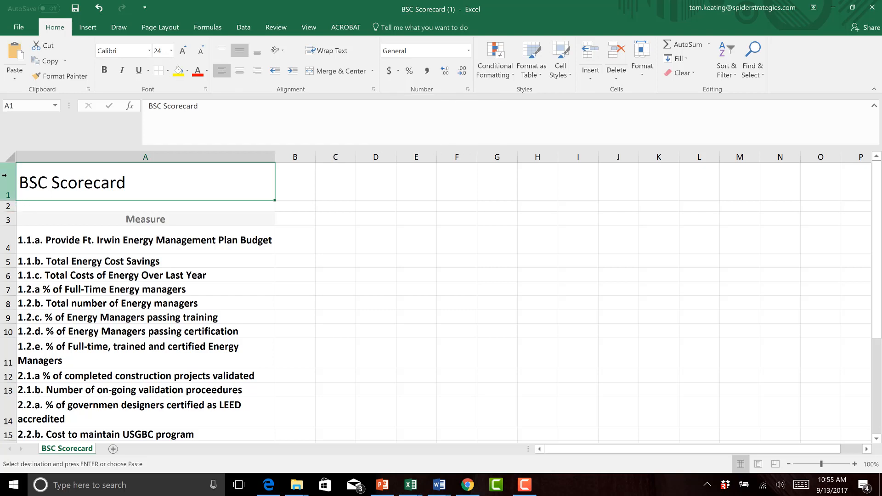
Delete rows 1 and 2 above the Measure heading in the exported worksheet
{"action": "left_click_drag", "start_coordinate": [4, 175], "coordinate": [8, 202]}
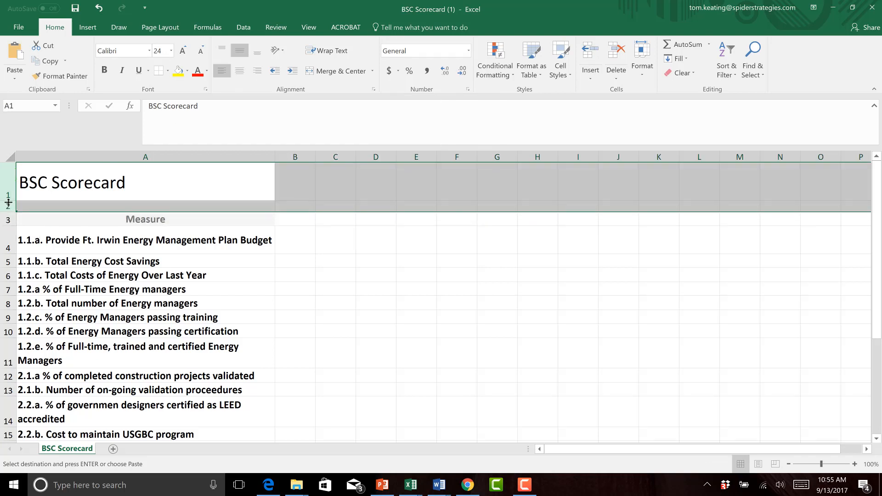
{"action": "right_click", "coordinate": [3, 176]}
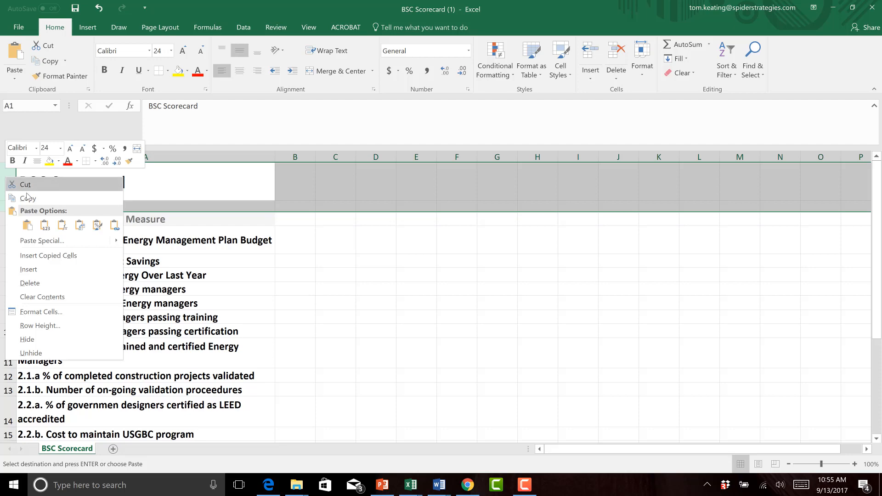
{"action": "left_click", "coordinate": [35, 284]}
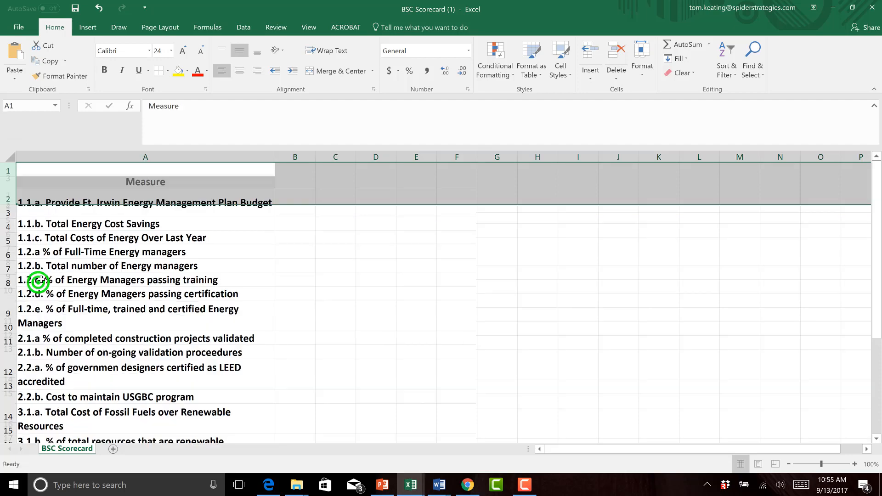
{"action": "left_click", "coordinate": [370, 249]}
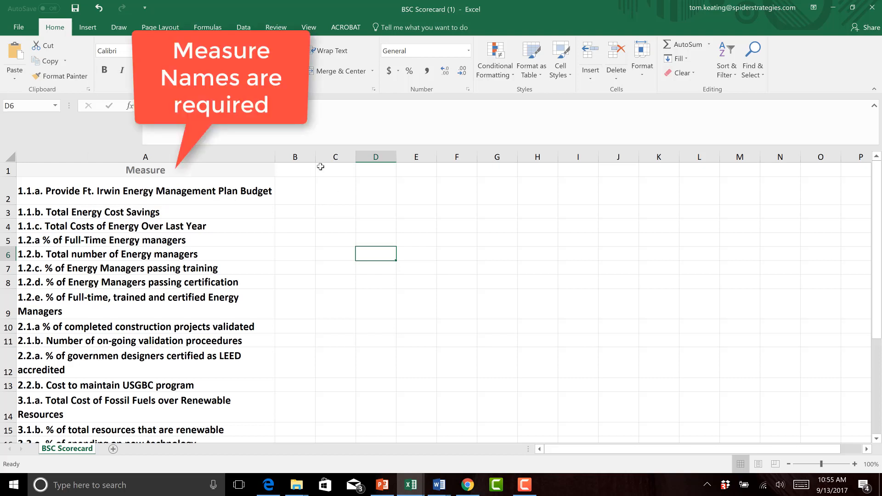
Enter the column headings aggregation, data, scoring, value and threshold in cells B1 to F1, beside Measure
{"action": "left_click", "coordinate": [299, 171]}
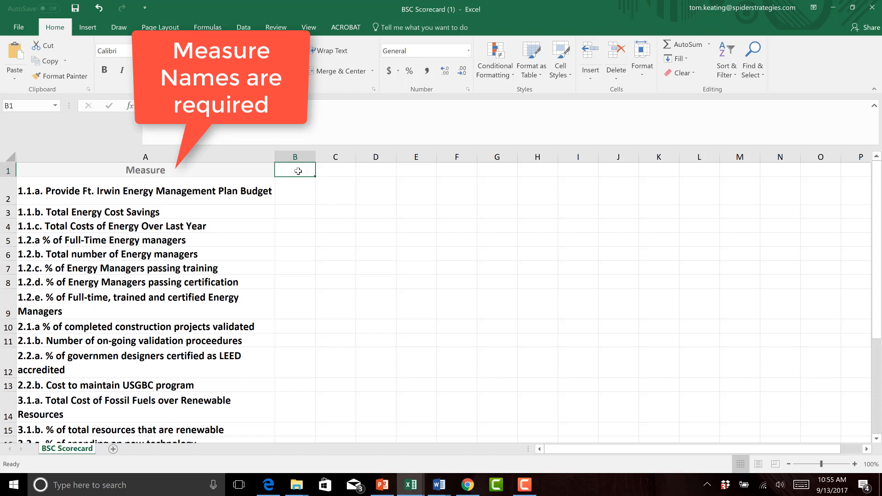
{"action": "type", "text": "ag"}
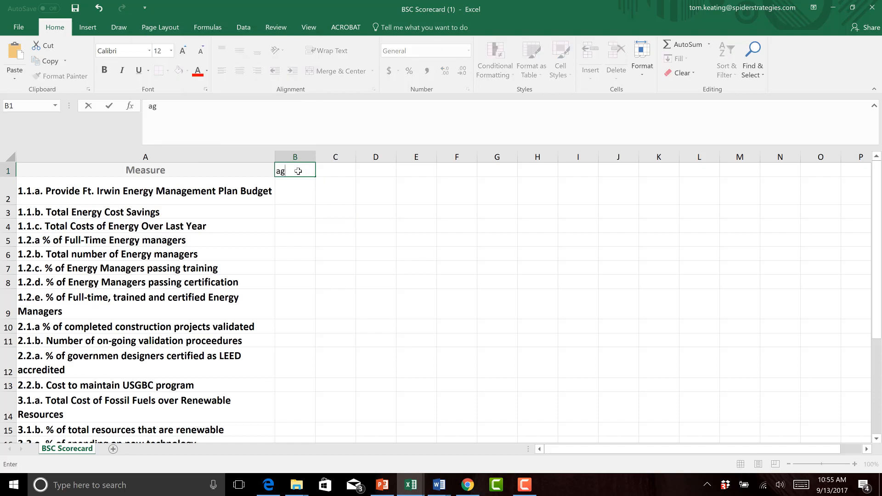
{"action": "type", "text": "gregation"}
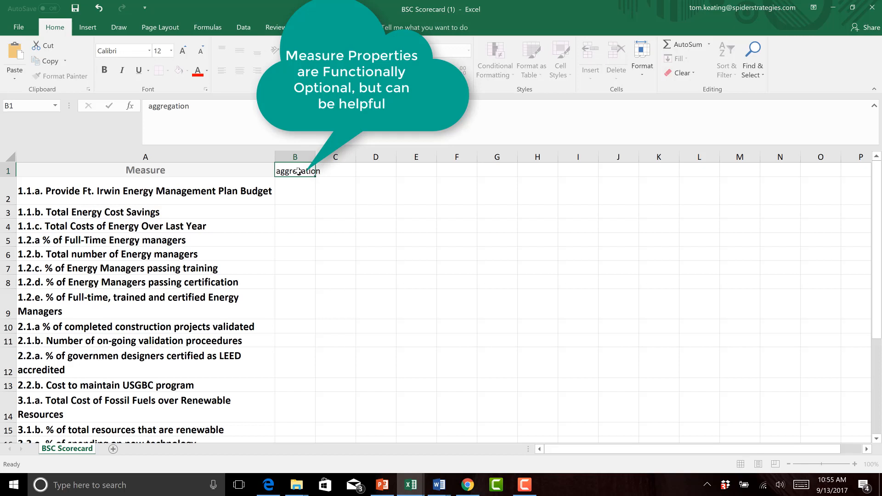
{"action": "key", "text": "Tab"}
{"action": "type", "text": "dat"}
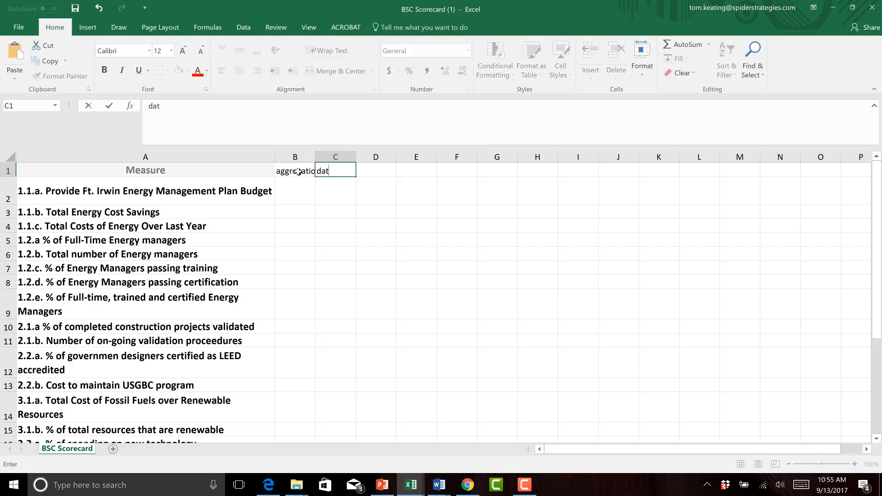
{"action": "key", "text": "Tab"}
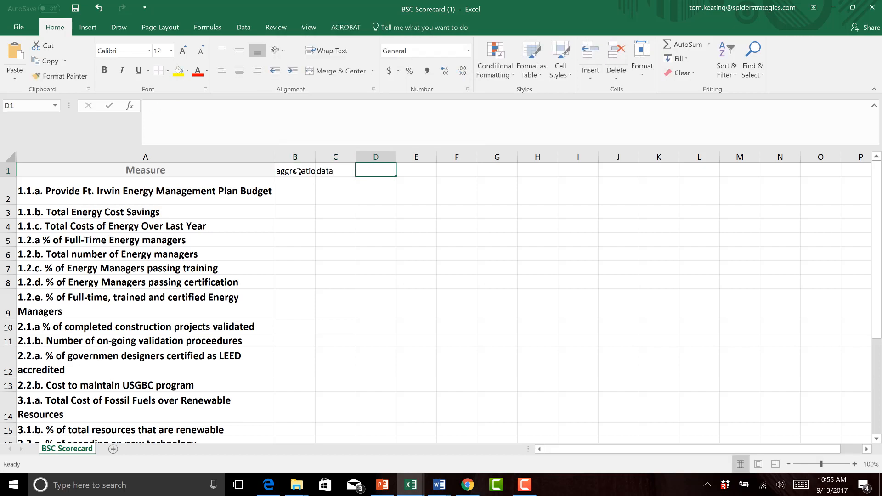
{"action": "type", "text": "scoring"}
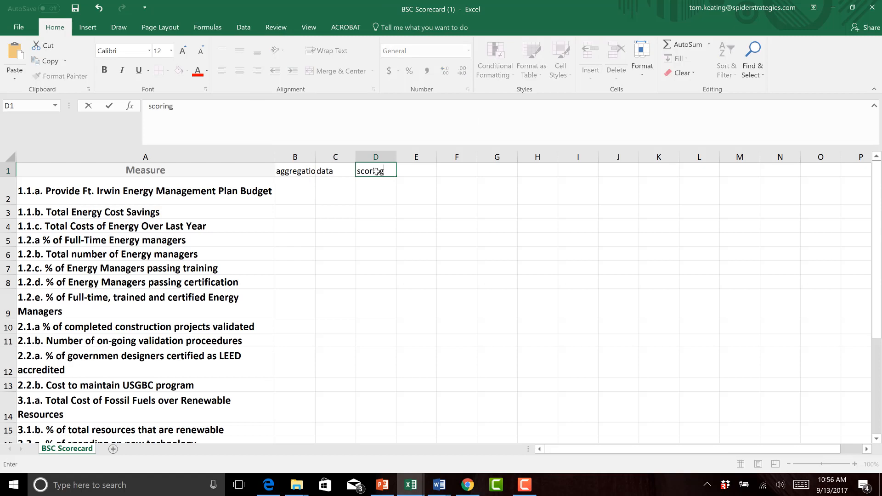
{"action": "key", "text": "Tab"}
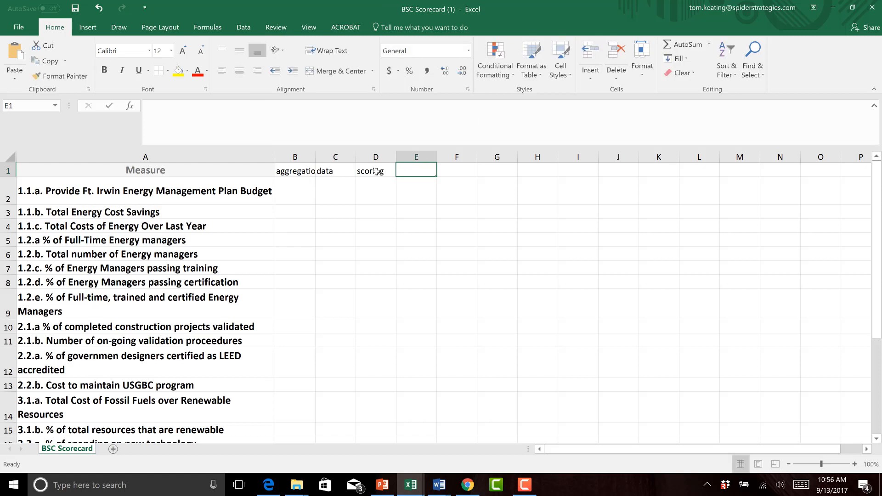
{"action": "type", "text": "value"}
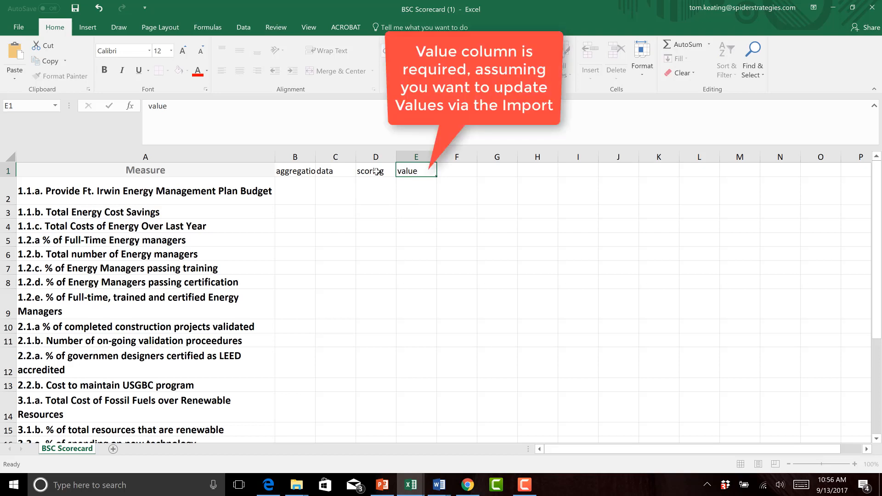
{"action": "key", "text": "Tab"}
{"action": "type", "text": "th"}
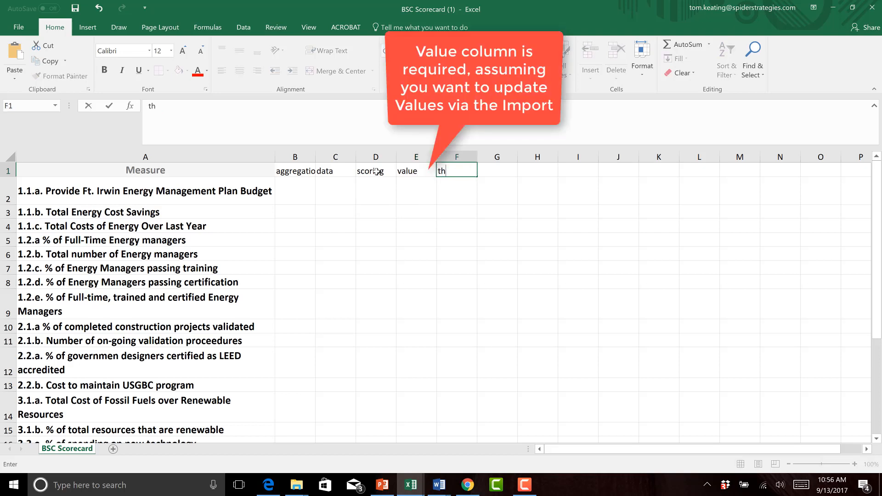
{"action": "type", "text": "reshold"}
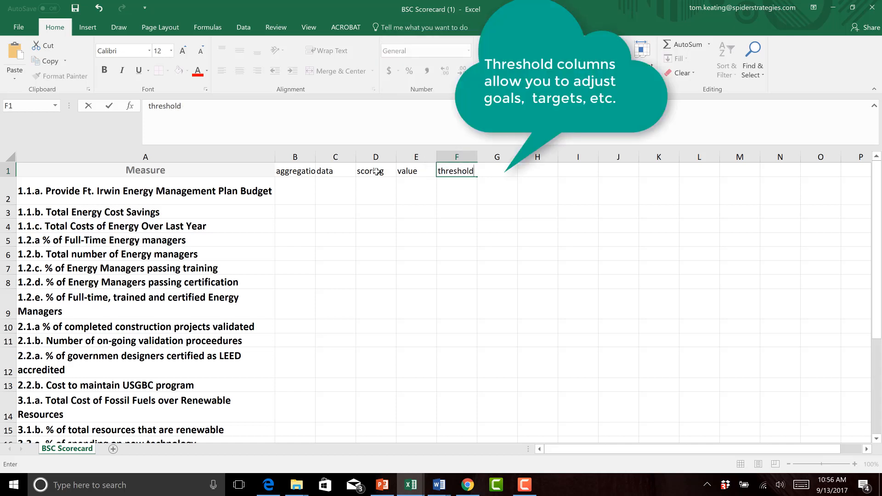
{"action": "key", "text": "Tab"}
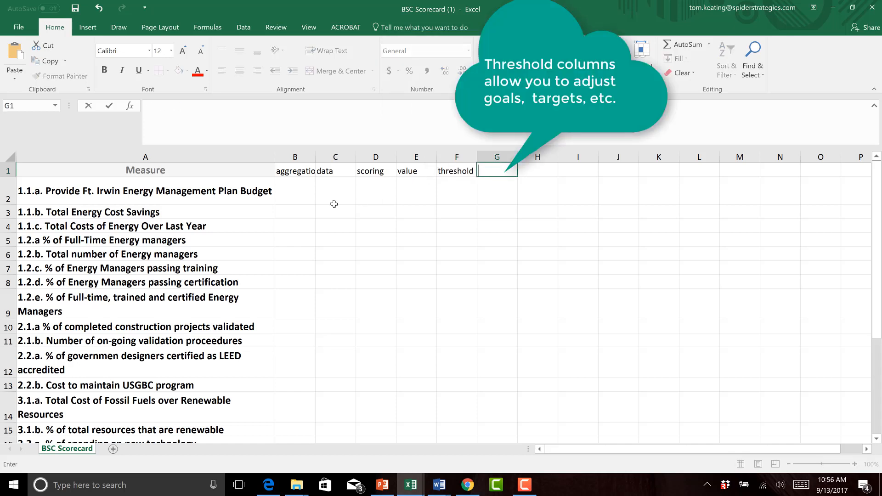
Fill in measure 1.1.a's properties in row 2: aggregation SUM, data currency and scoring goal only
{"action": "left_click", "coordinate": [296, 193]}
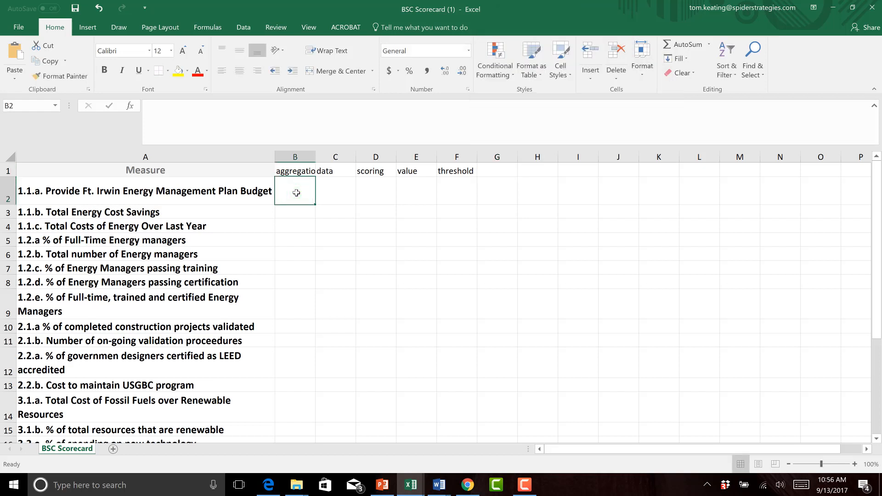
{"action": "type", "text": "SUM"}
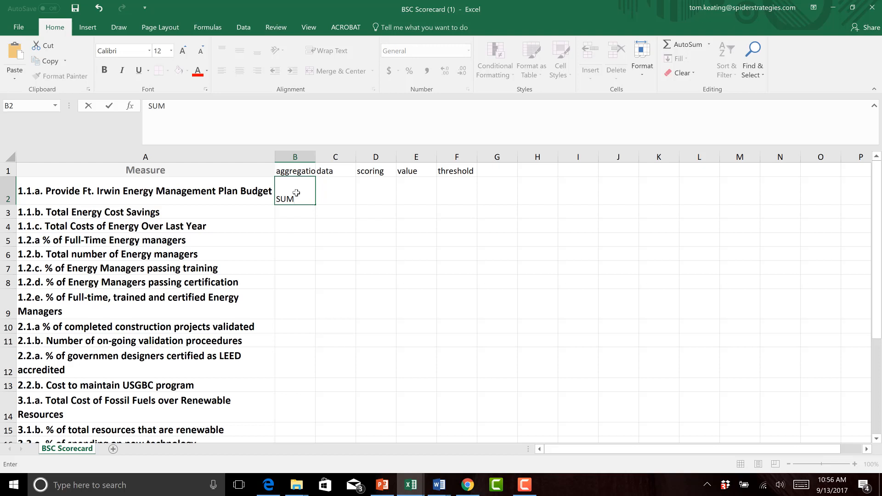
{"action": "key", "text": "Tab"}
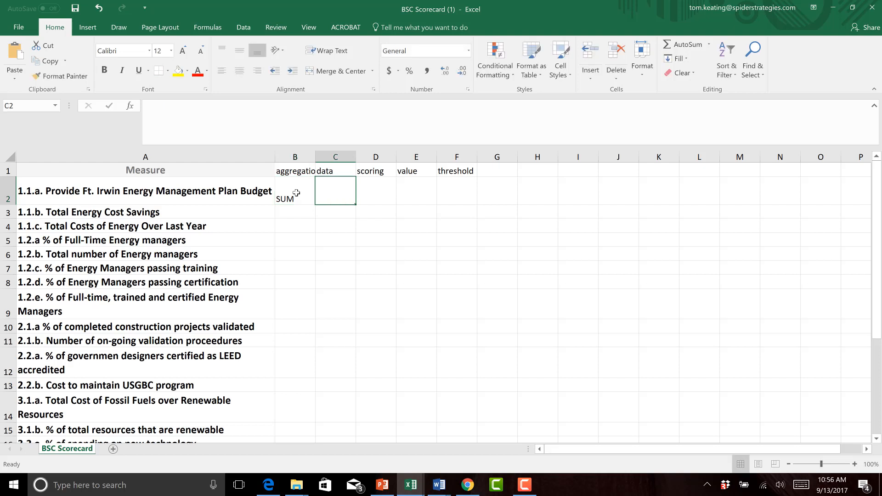
{"action": "type", "text": "currency"}
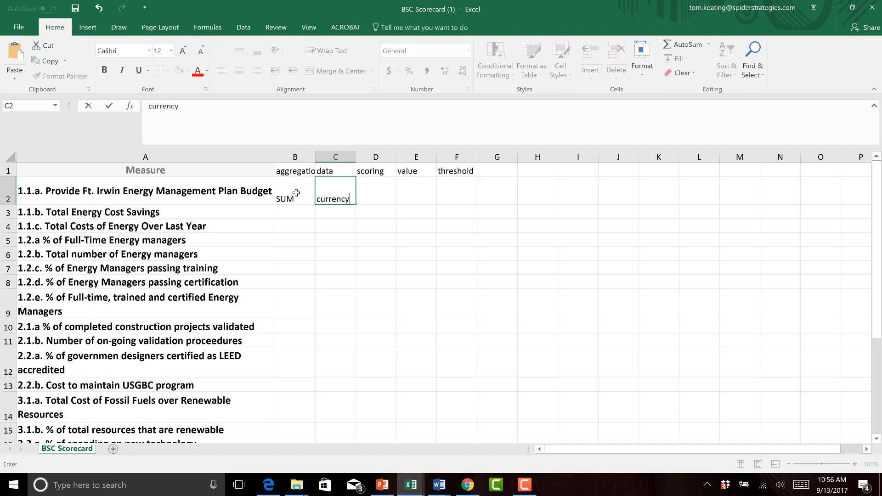
{"action": "key", "text": "Tab"}
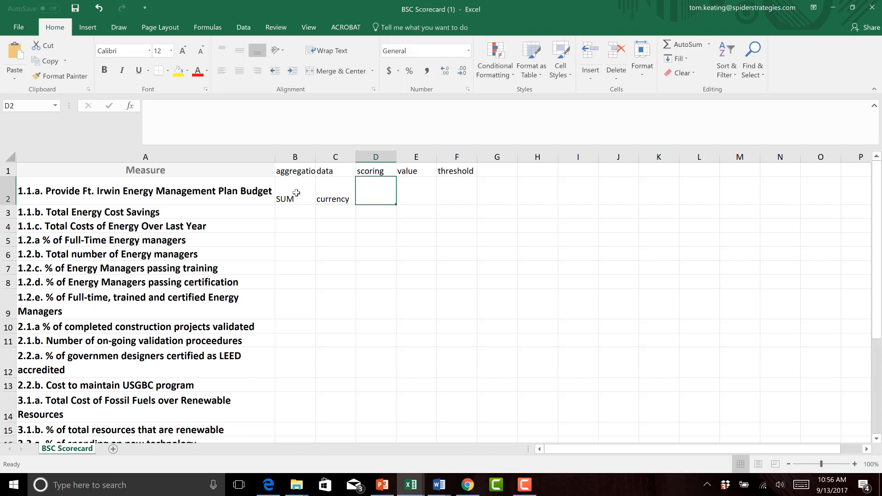
{"action": "type", "text": "go"}
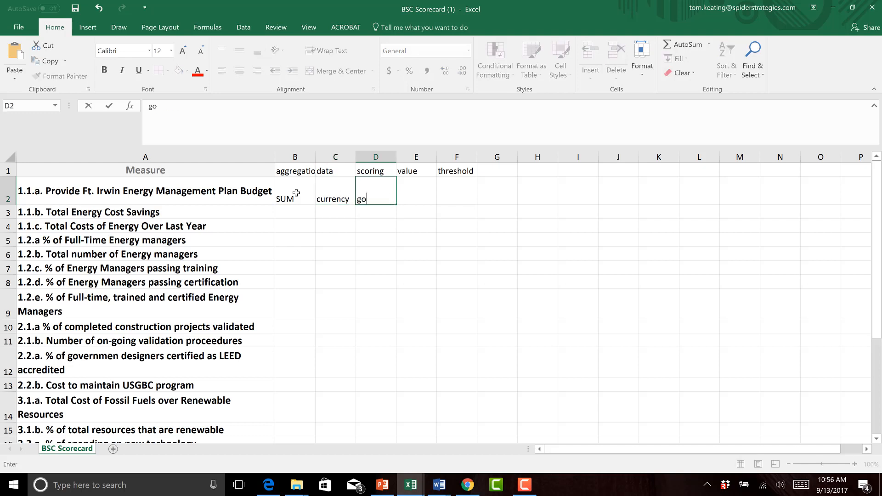
{"action": "type", "text": "al ol"}
{"action": "type", "text": "y"}
{"action": "key", "text": "BackSpace"}
{"action": "key", "text": "BackSpace"}
{"action": "type", "text": "nly"}
{"action": "key", "text": "Tab"}
Enter a value of 25 and a threshold of 21 for measure 1.1.a in row 2
{"action": "type", "text": "2"}
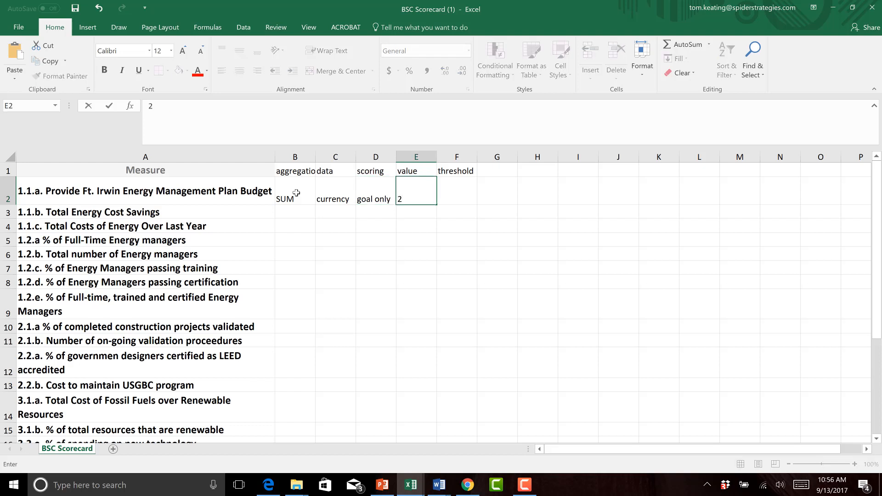
{"action": "type", "text": "5"}
{"action": "left_click", "coordinate": [457, 194]}
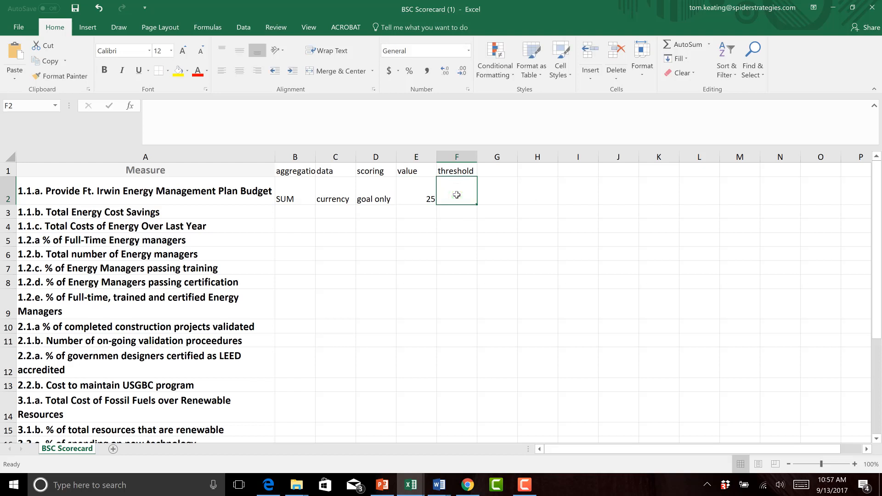
{"action": "type", "text": "21"}
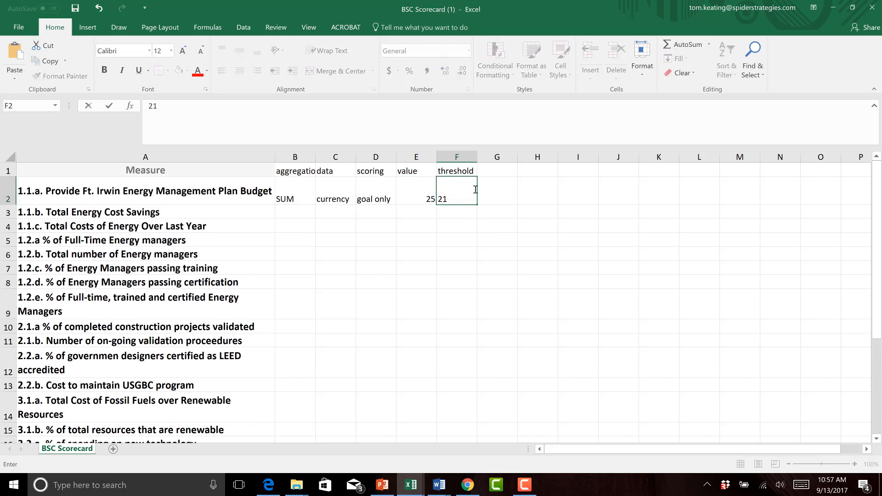
{"action": "left_click", "coordinate": [543, 191]}
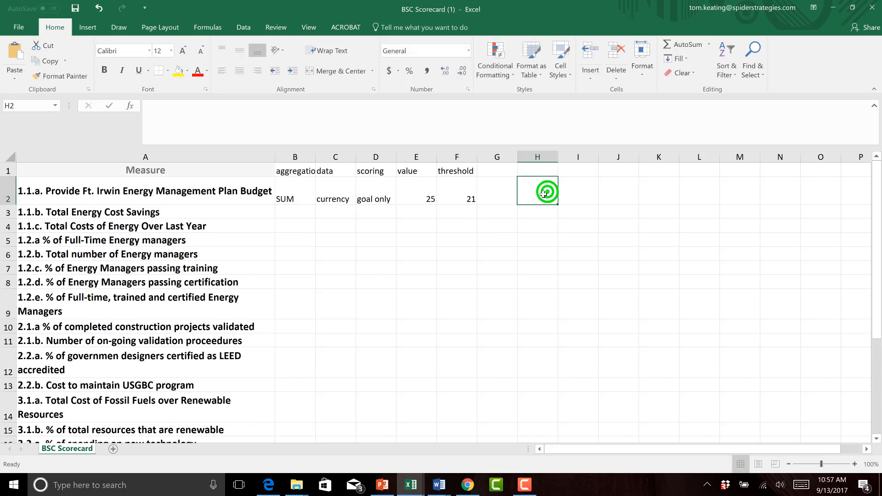
Paste the copied block of measure properties, values and threshold columns over the sheet, starting at cell B1
{"action": "left_click", "coordinate": [290, 171]}
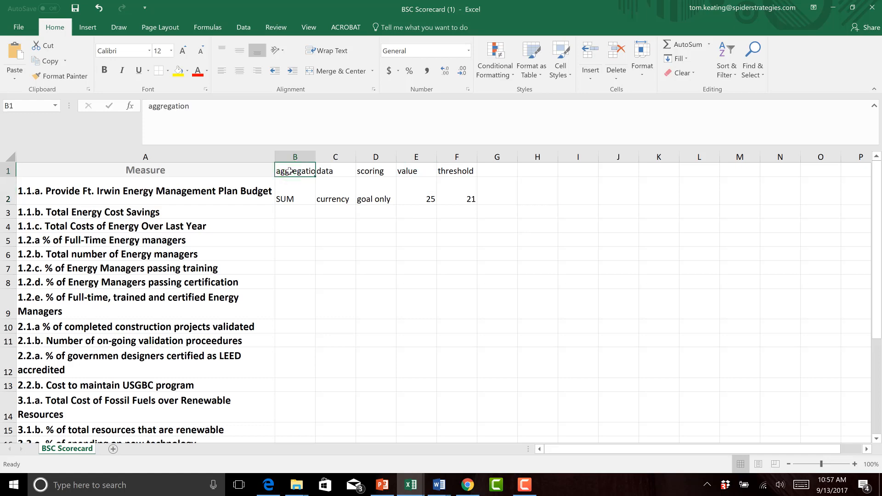
{"action": "right_click", "coordinate": [290, 171]}
{"action": "left_click", "coordinate": [313, 220]}
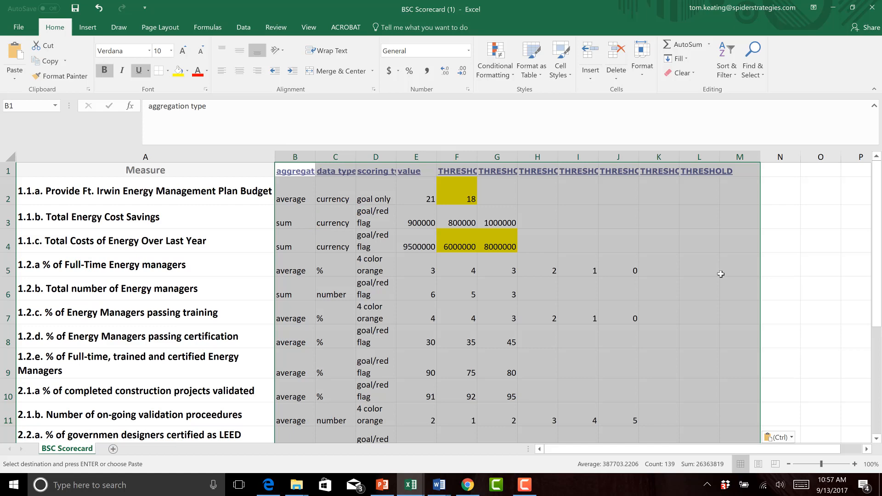
{"action": "left_click", "coordinate": [795, 249]}
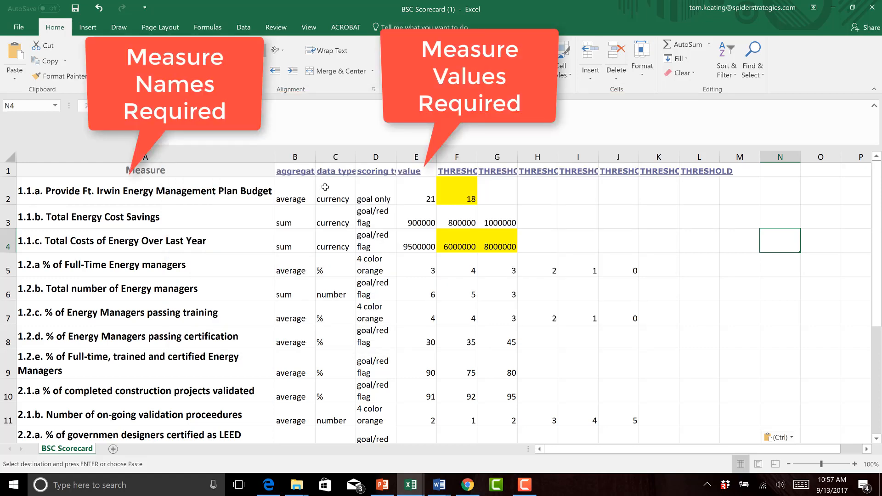
Examine the pasted measure rows and the yellow threshold cells F2, F4 and G4
{"action": "scroll", "coordinate": [325, 187], "scroll_direction": "down", "scroll_amount": 2}
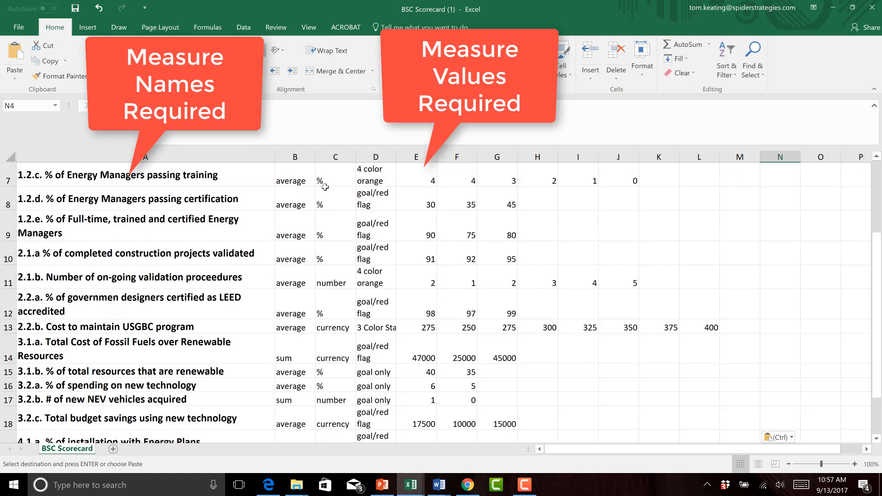
{"action": "scroll", "coordinate": [324, 187], "scroll_direction": "up", "scroll_amount": 2}
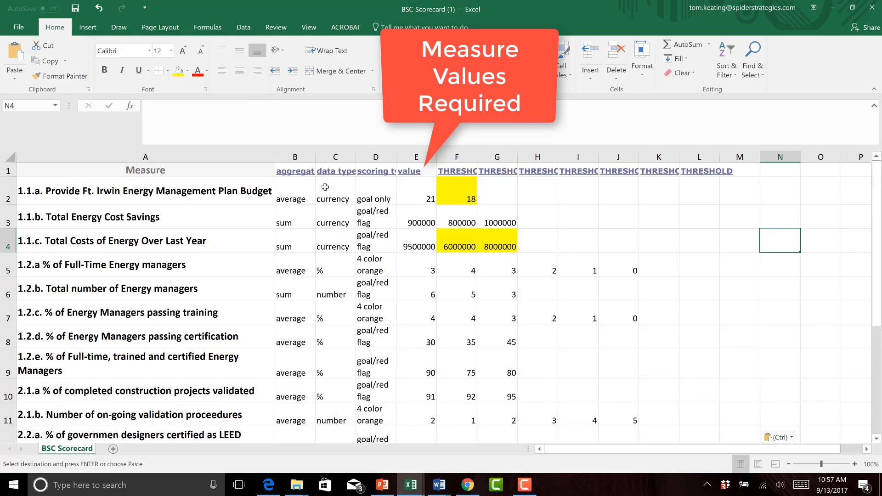
{"action": "left_click", "coordinate": [453, 180]}
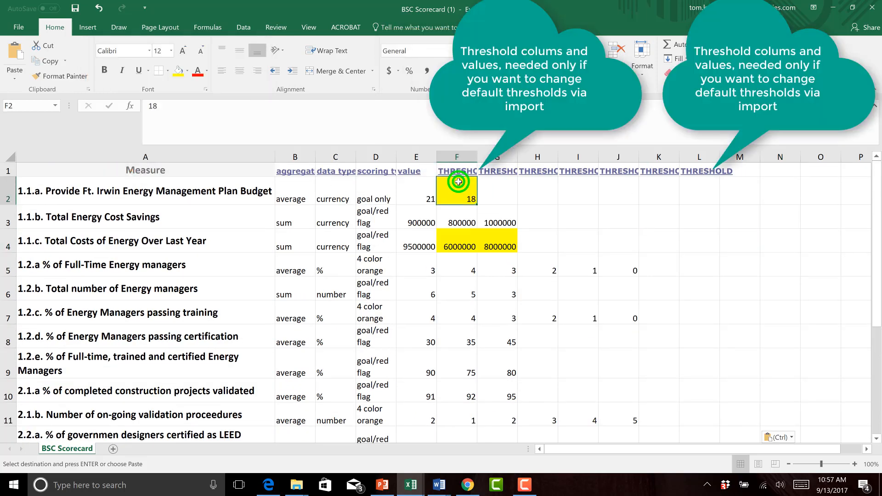
{"action": "left_click", "coordinate": [456, 239]}
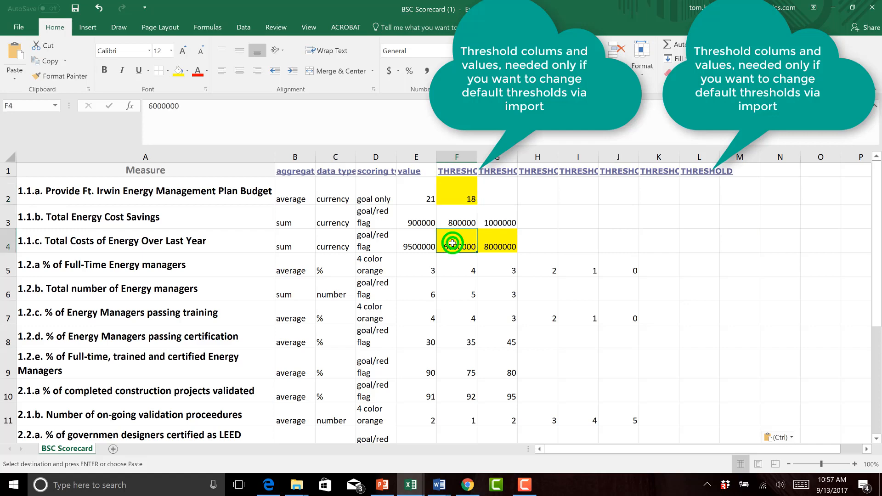
{"action": "left_click", "coordinate": [495, 244]}
{"action": "left_click", "coordinate": [460, 192]}
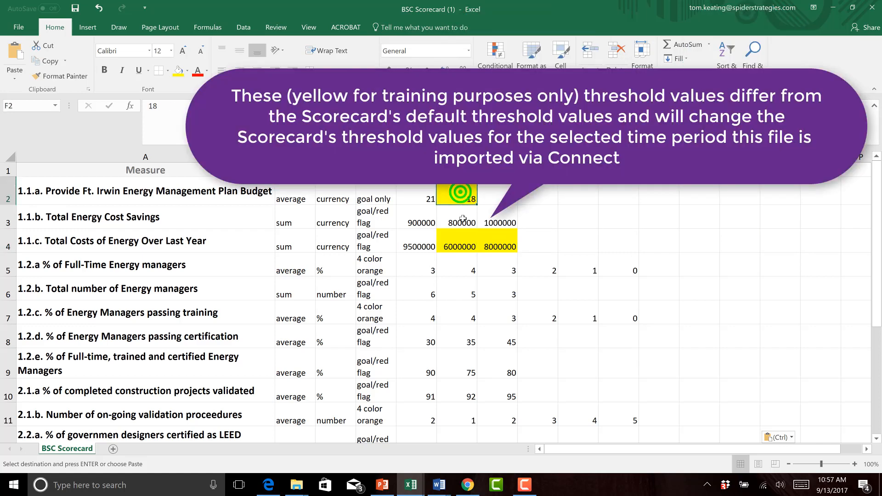
{"action": "left_click", "coordinate": [459, 240]}
{"action": "left_click", "coordinate": [496, 240]}
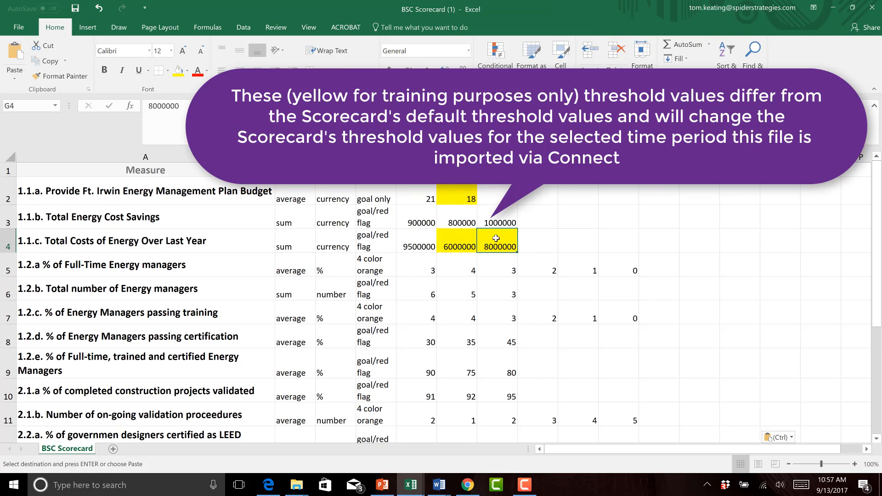
Save the workbook to the Desktop as an Excel Workbook named BSC Scorecard Import Values and Thresholds
{"action": "left_click", "coordinate": [18, 27]}
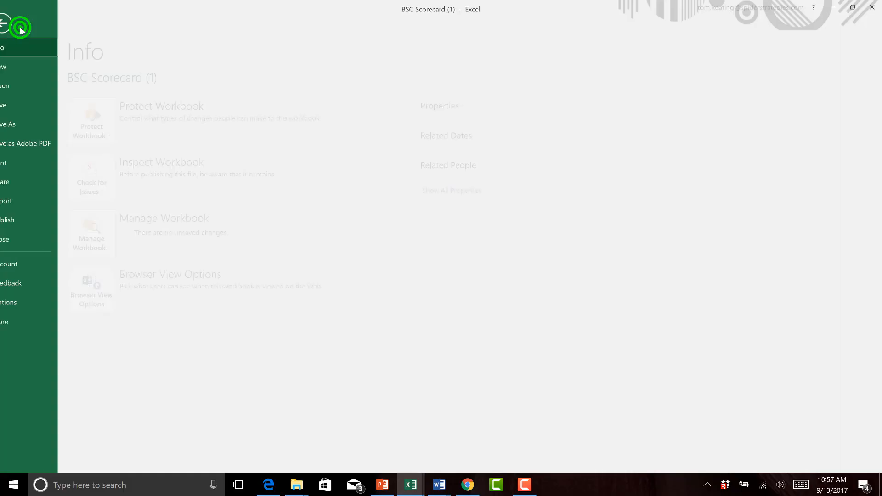
{"action": "left_click", "coordinate": [16, 125]}
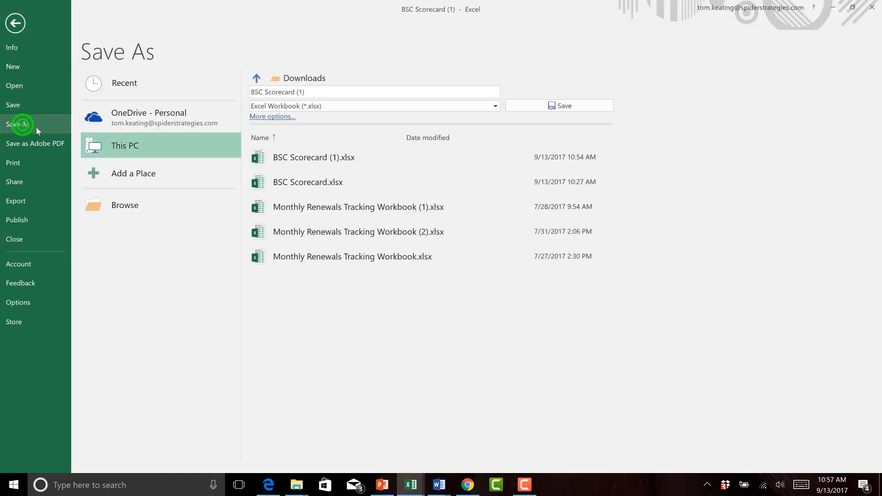
{"action": "left_click", "coordinate": [118, 207]}
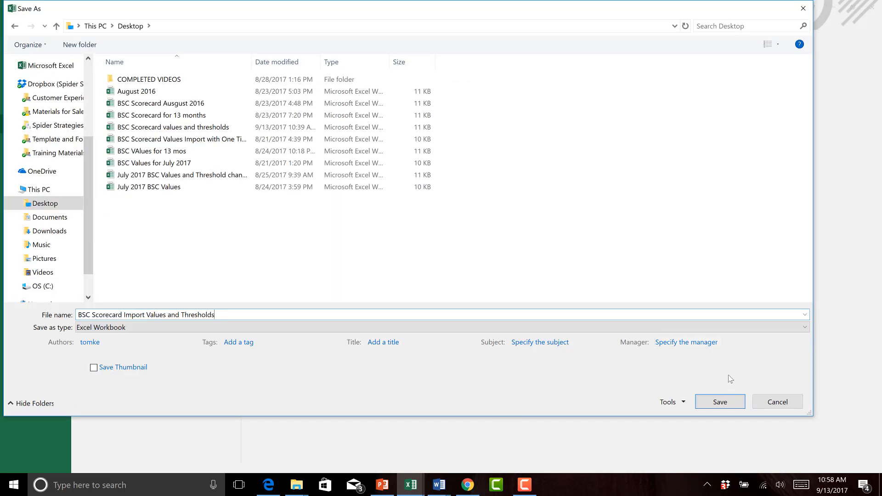
{"action": "left_click", "coordinate": [722, 401]}
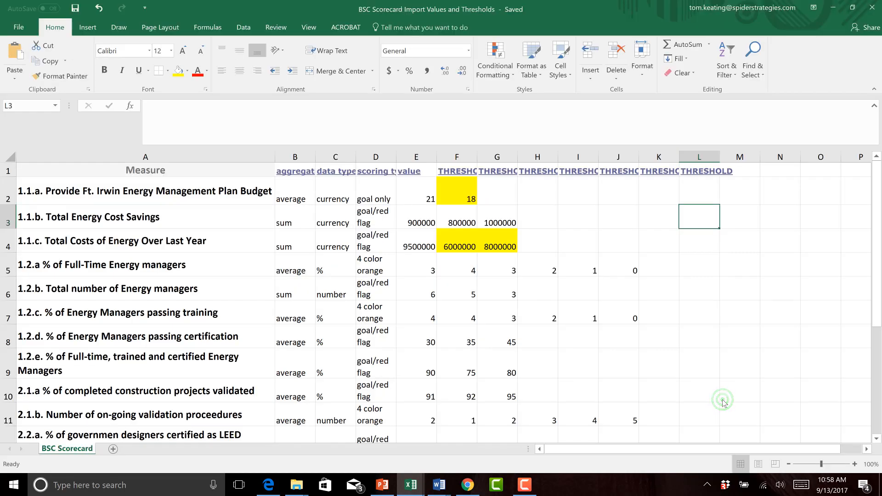